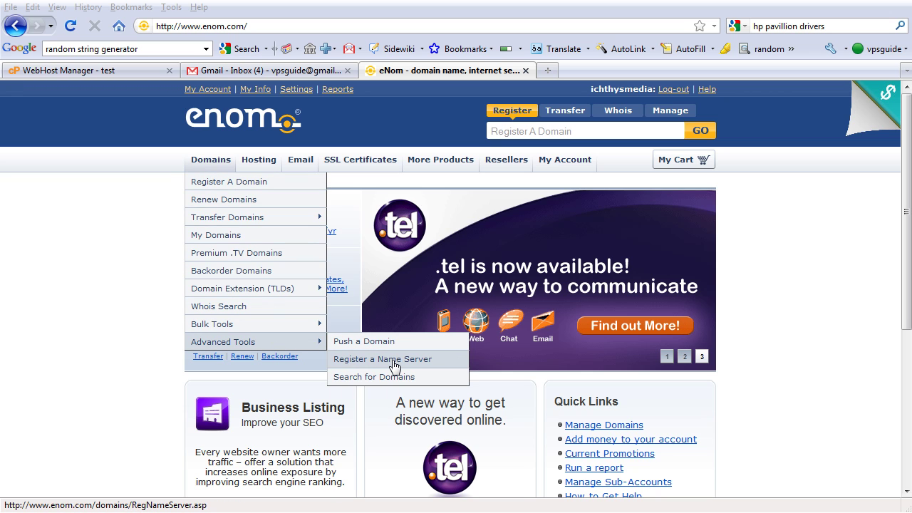
Start registering ns1.joyrideclick.com and copy its IP 96.0.255.191 from the NS IPs email
left_click(393, 361)
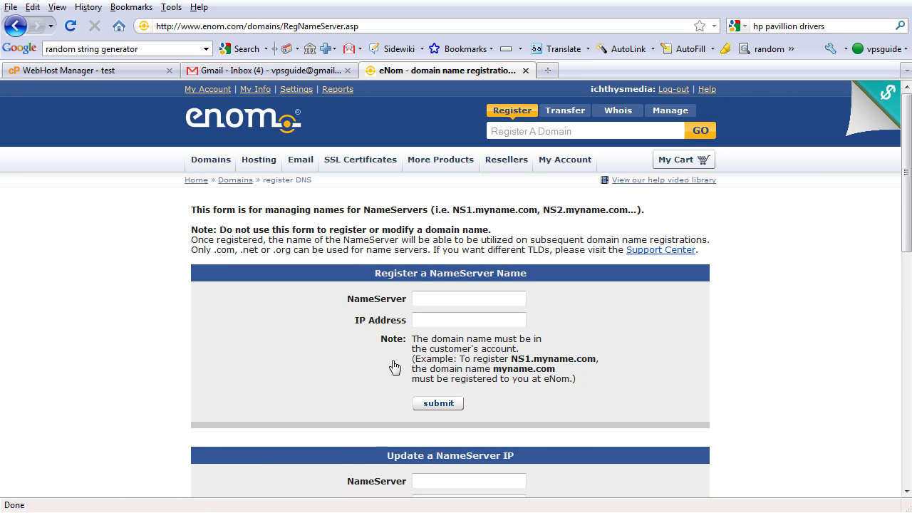
double_click(489, 299)
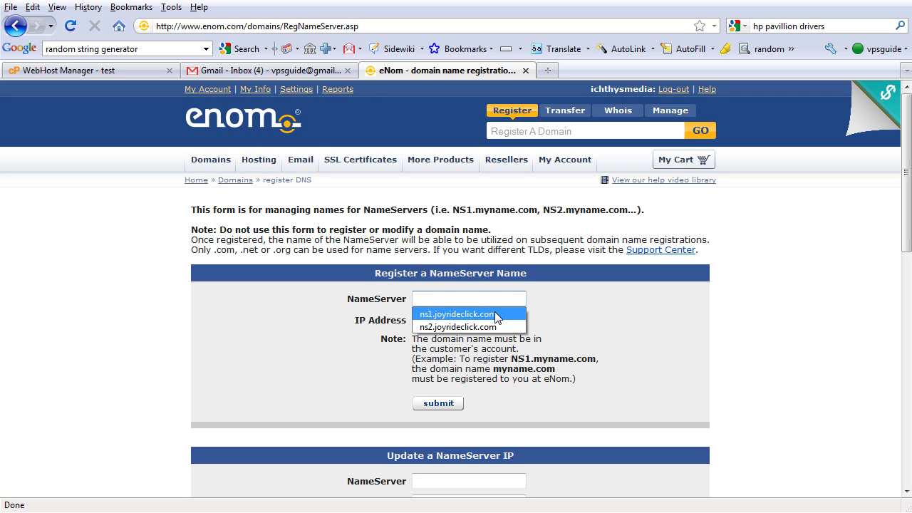
left_click(498, 315)
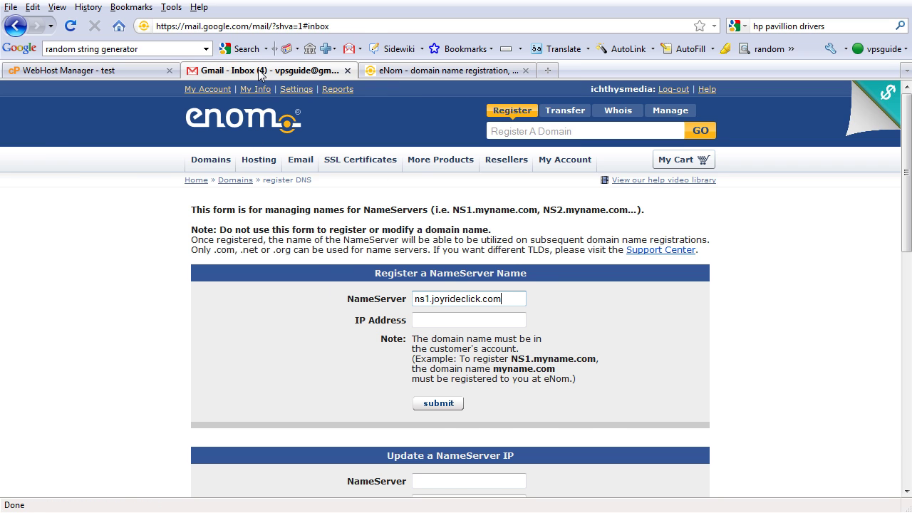
left_click(260, 71)
left_click(291, 222)
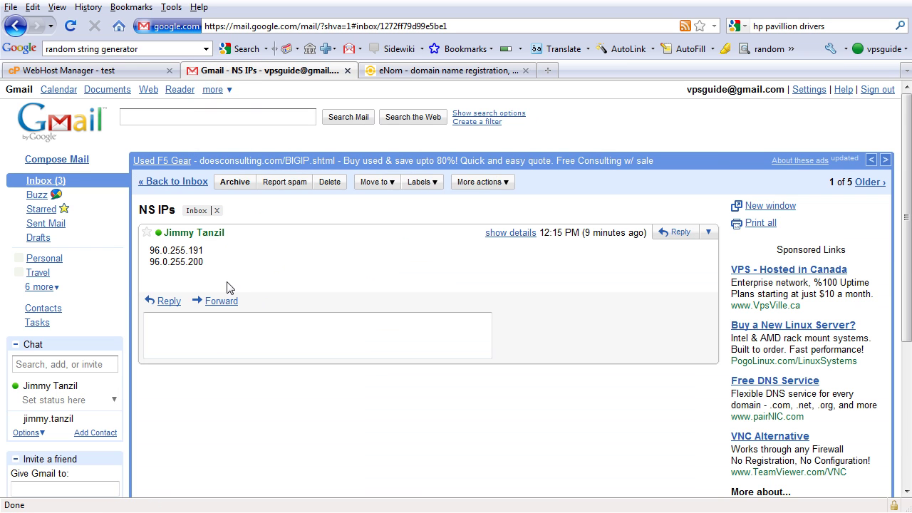
left_click_drag(212, 251, 149, 251)
right_click(151, 248)
left_click(174, 259)
Paste 96.0.255.191 as the ns1 IP address and submit the registration
left_click(410, 72)
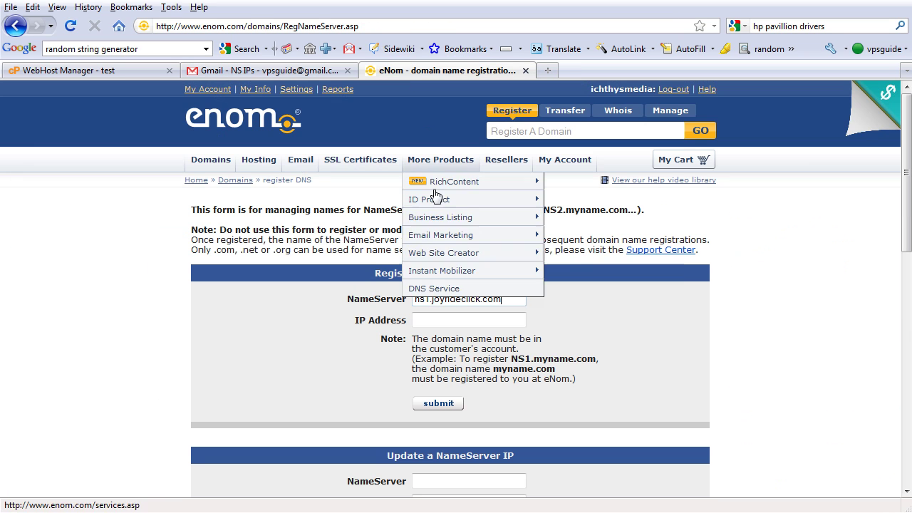
left_click(436, 321)
right_click(436, 325)
left_click(471, 385)
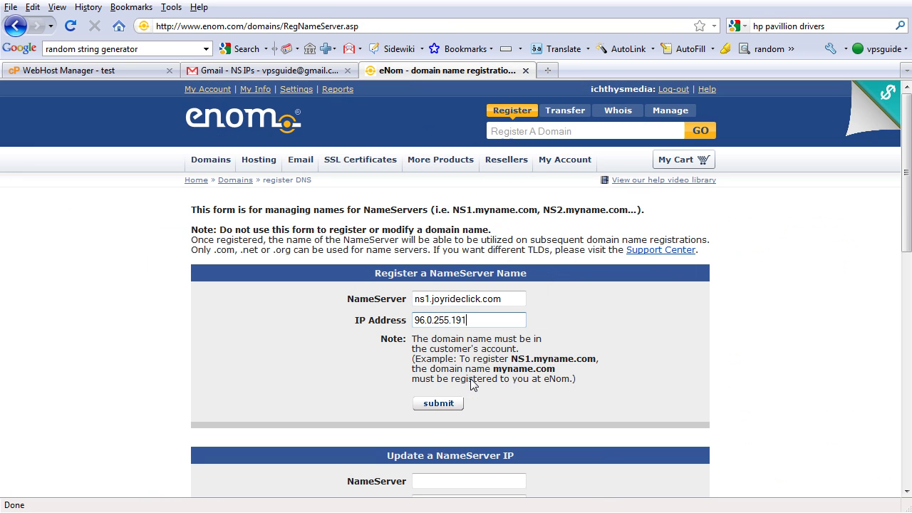
left_click(439, 406)
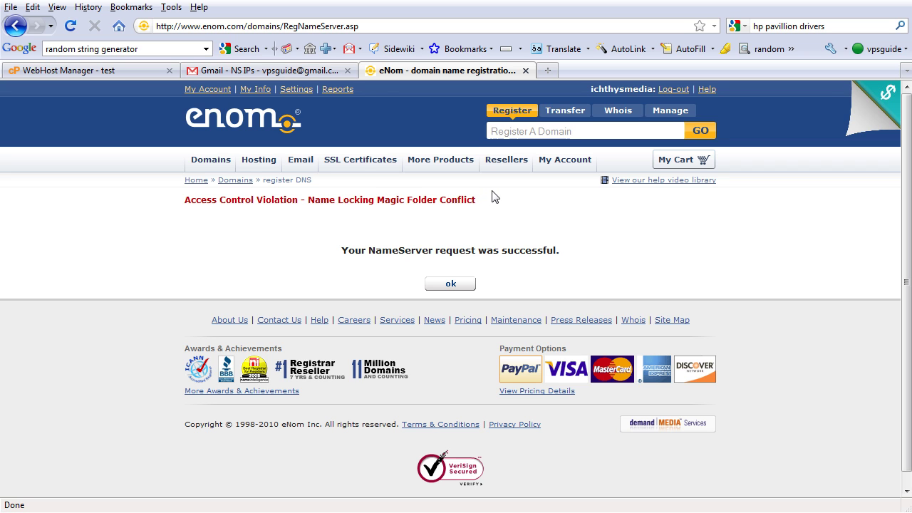
Dismiss the ns1 success message and copy the second IP, 96.0.255.200, from the email
left_click(465, 282)
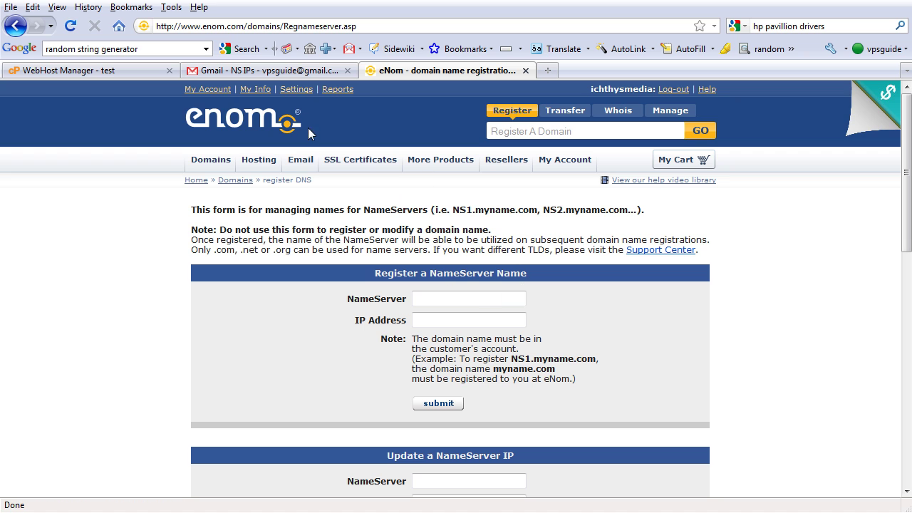
left_click(283, 74)
double_click(216, 262)
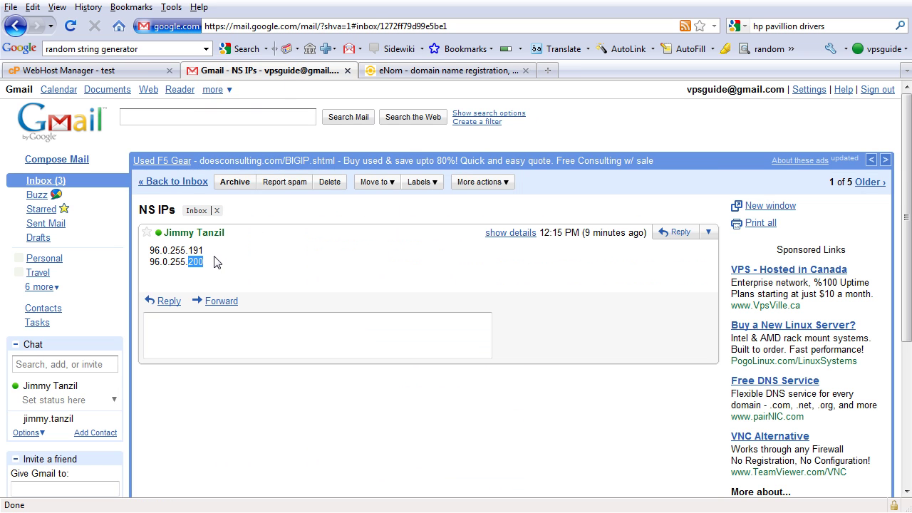
left_click_drag(214, 262, 144, 262)
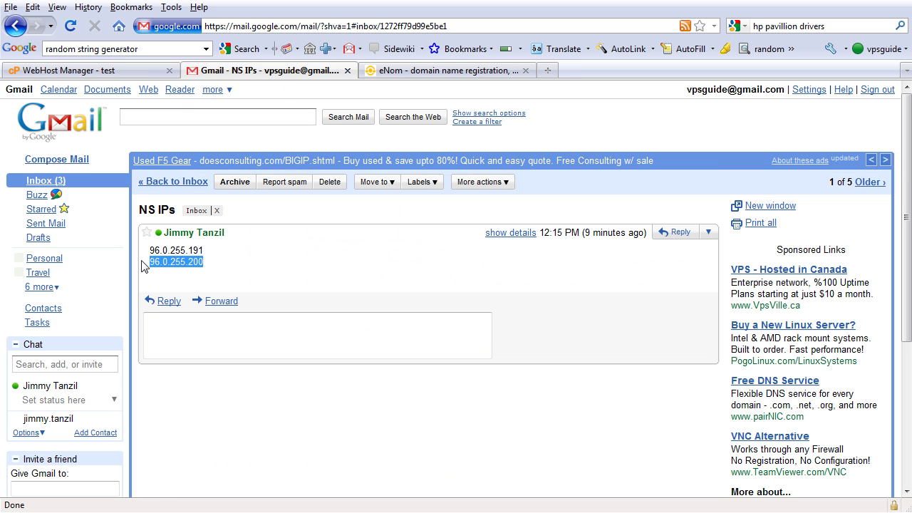
right_click(161, 264)
left_click(188, 274)
Register ns2.joyrideclick.com with IP 96.0.255.200 and submit it
left_click(442, 71)
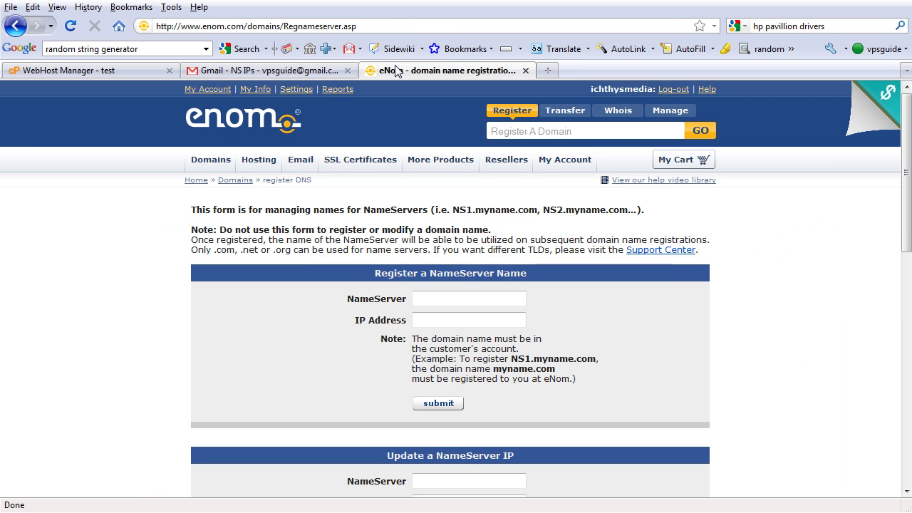
double_click(446, 296)
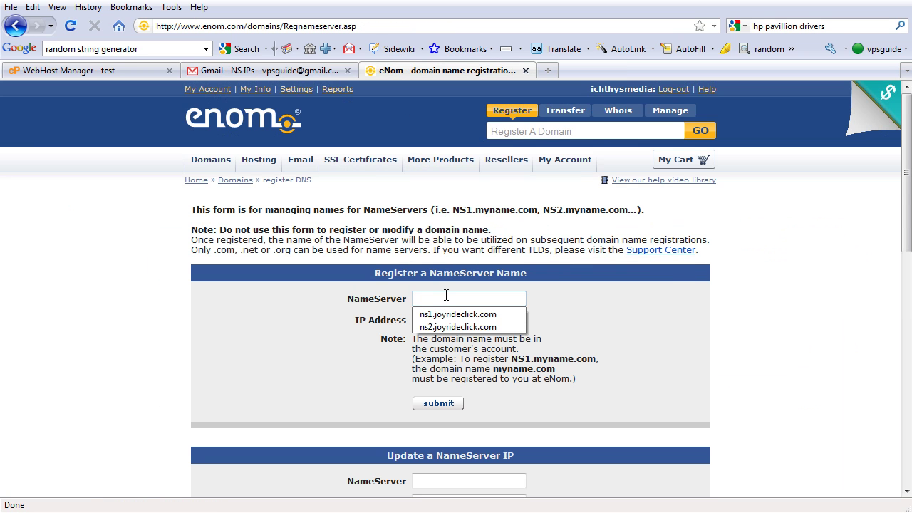
left_click(455, 327)
left_click(454, 319)
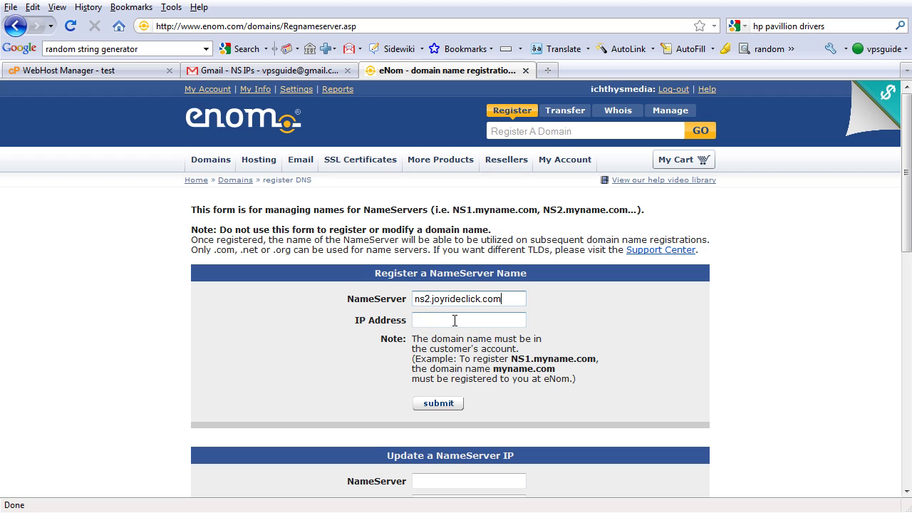
key("ctrl+v")
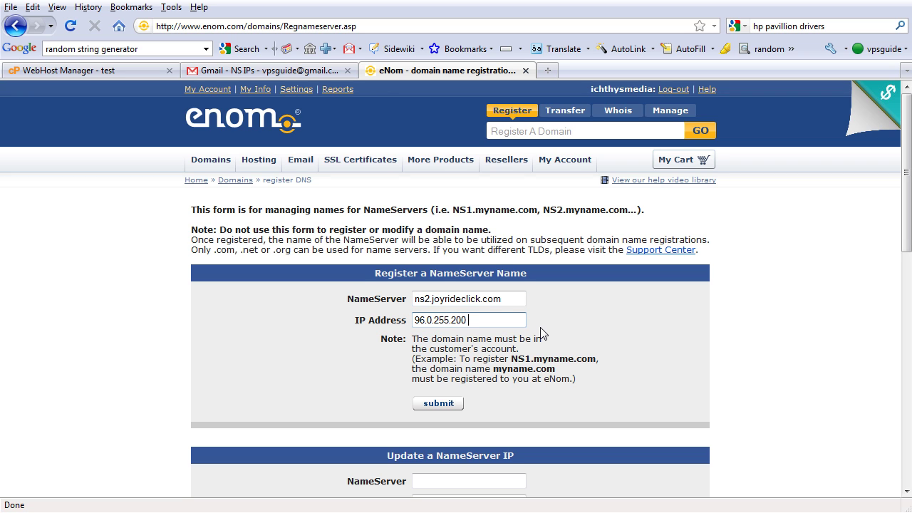
left_click(428, 405)
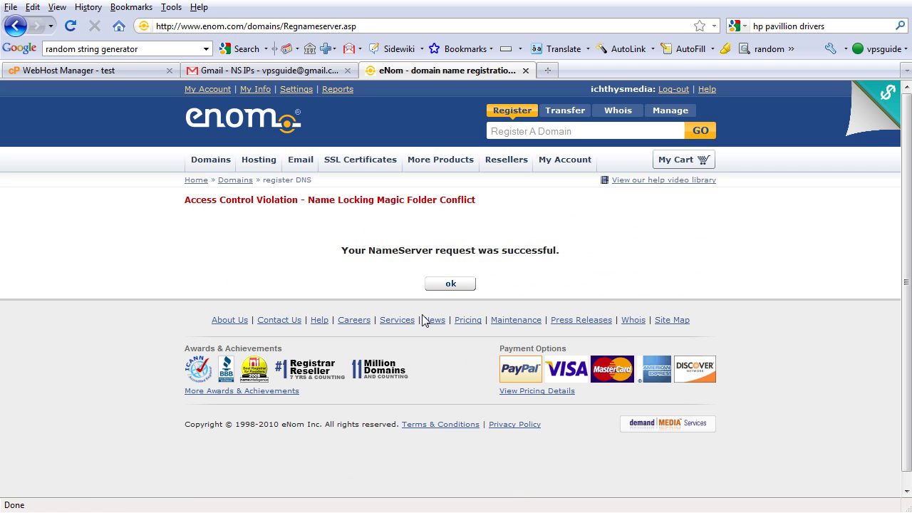
Dismiss the ns2 success message to get back to the empty name server form
left_click(459, 282)
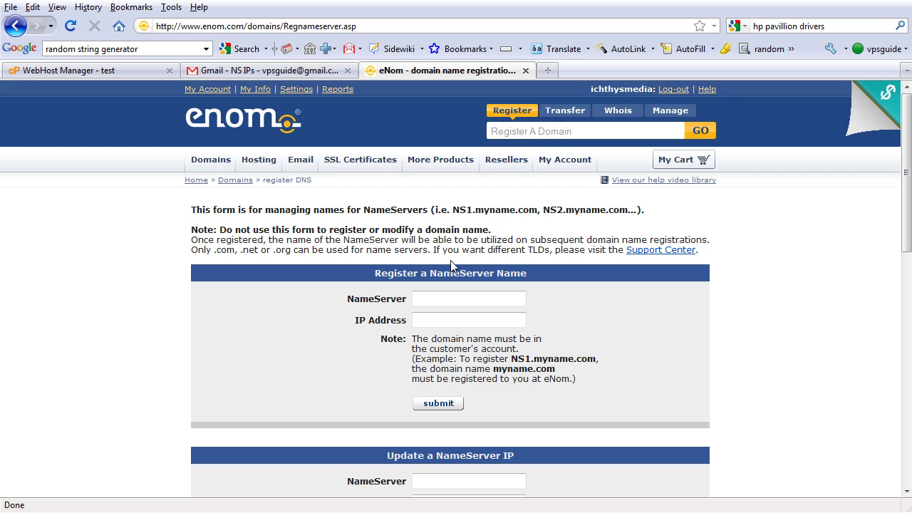
Look up joyrideclick.com under Manage and open its DNS Server Settings page
left_click(666, 113)
left_click(637, 131)
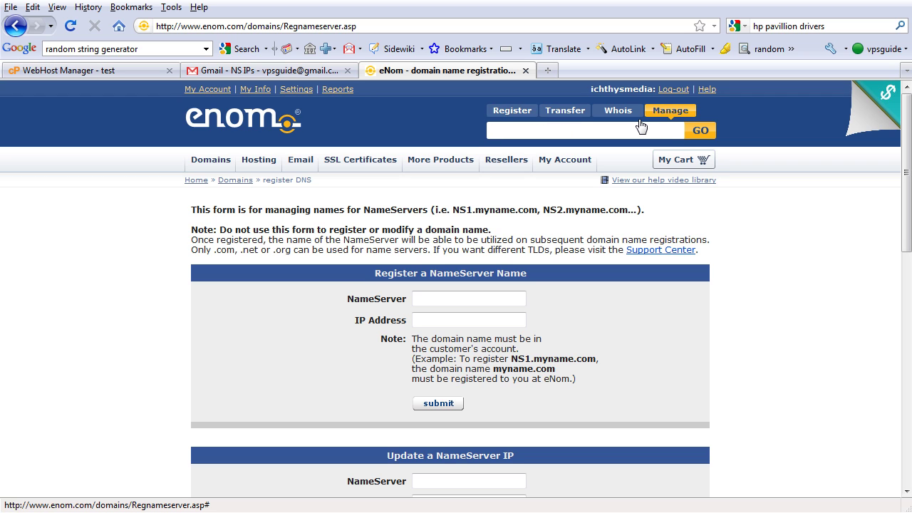
type("joyrideclick.com")
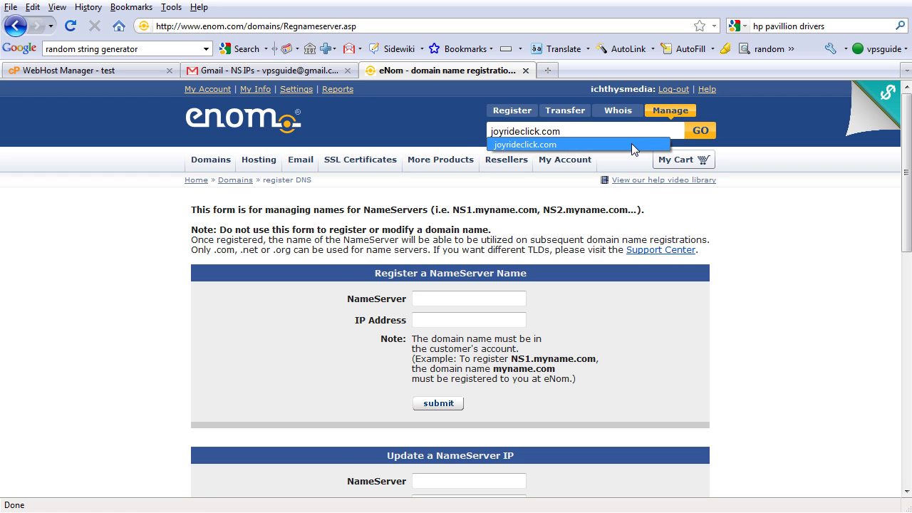
left_click(632, 144)
left_click(700, 132)
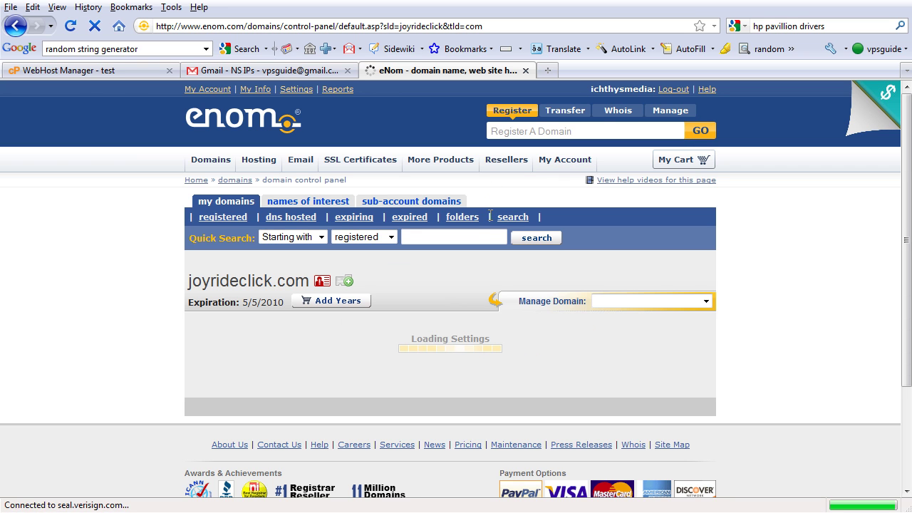
scroll(410, 327, "down", 4)
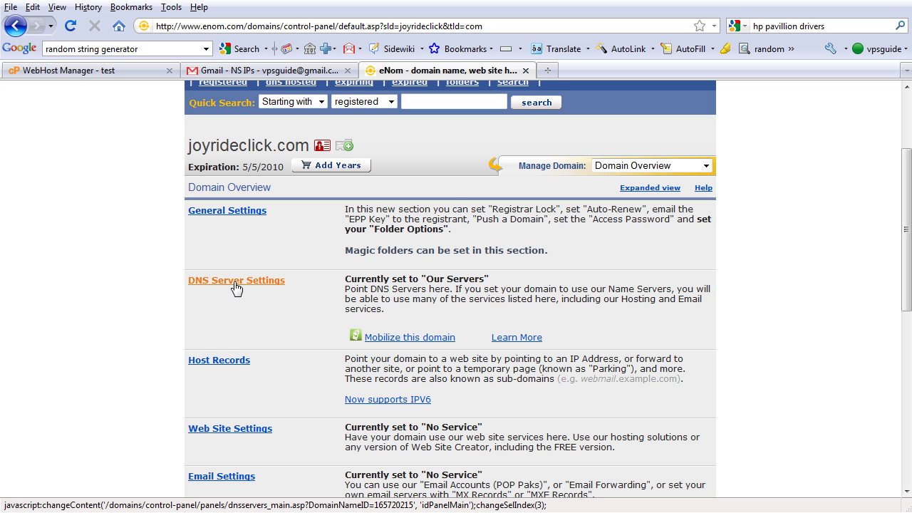
left_click(235, 284)
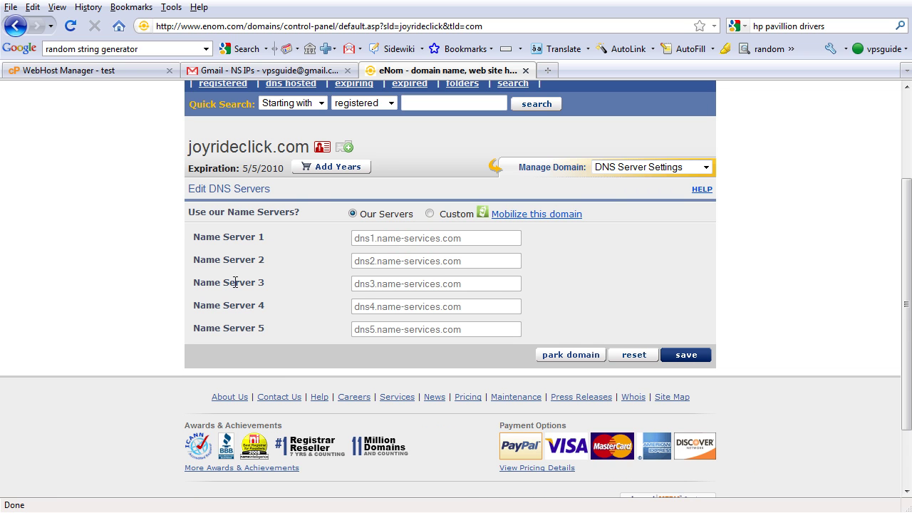
Switch joyrideclick.com to custom name servers ns1 and ns2.joyrideclick.com and save
left_click(429, 214)
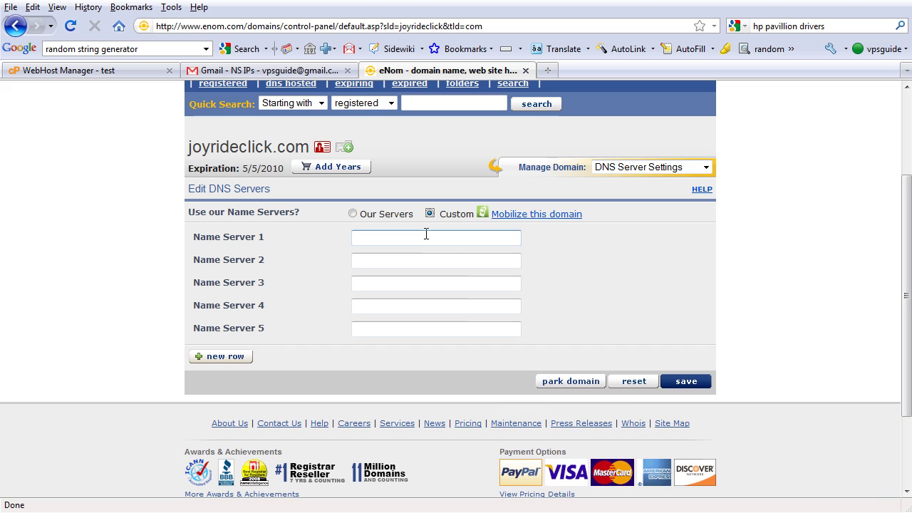
left_click(426, 236)
type("ns1.jo")
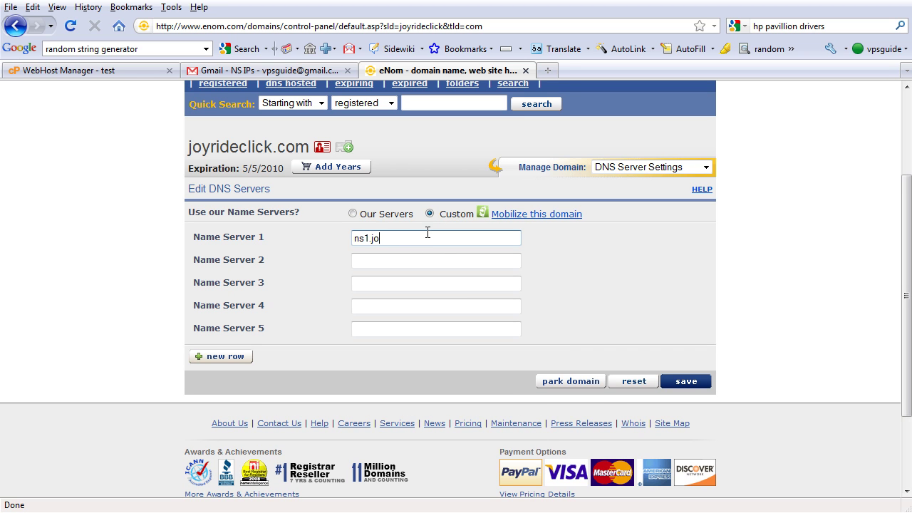
type("yrideclick.com")
key("Tab")
type("ns2.joy")
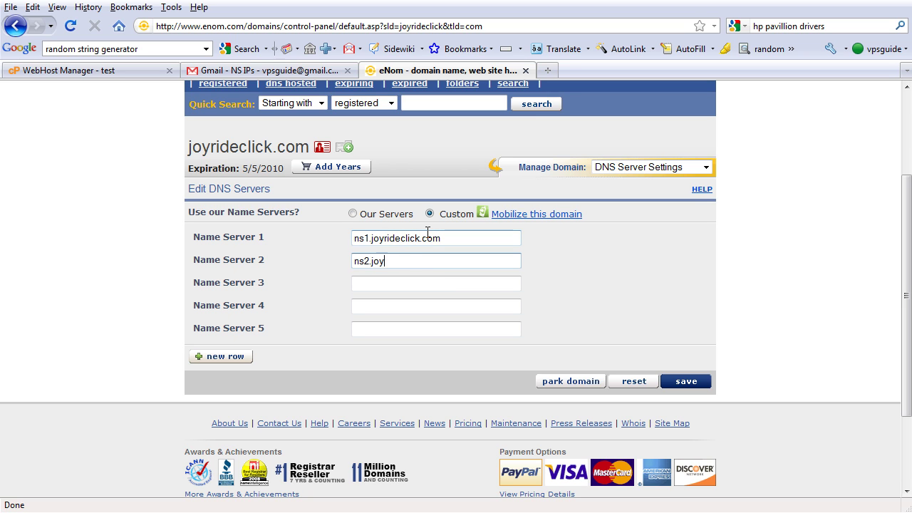
type("rideclick.com")
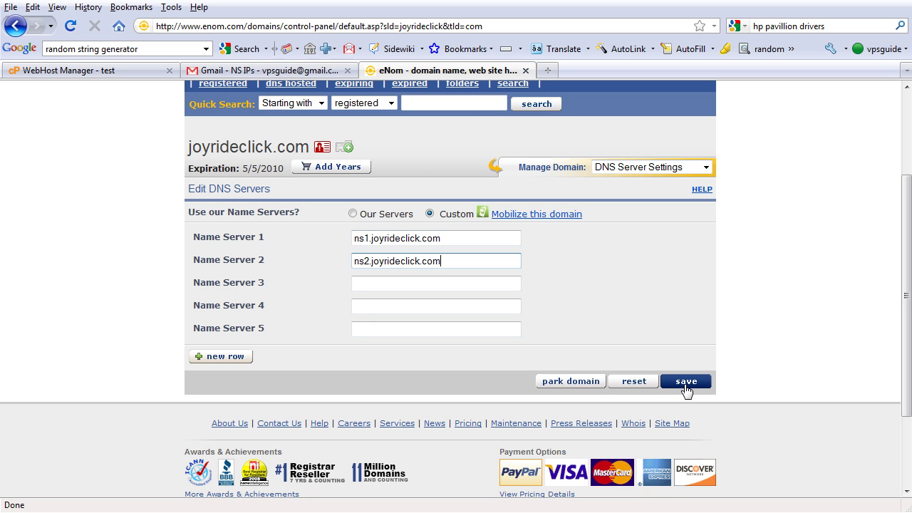
left_click(685, 385)
left_click(425, 286)
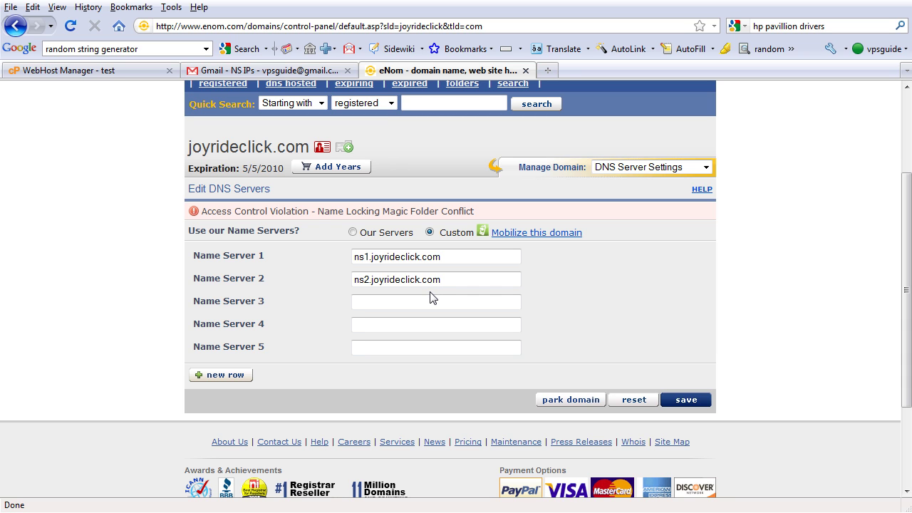
scroll(430, 297, "up", 3)
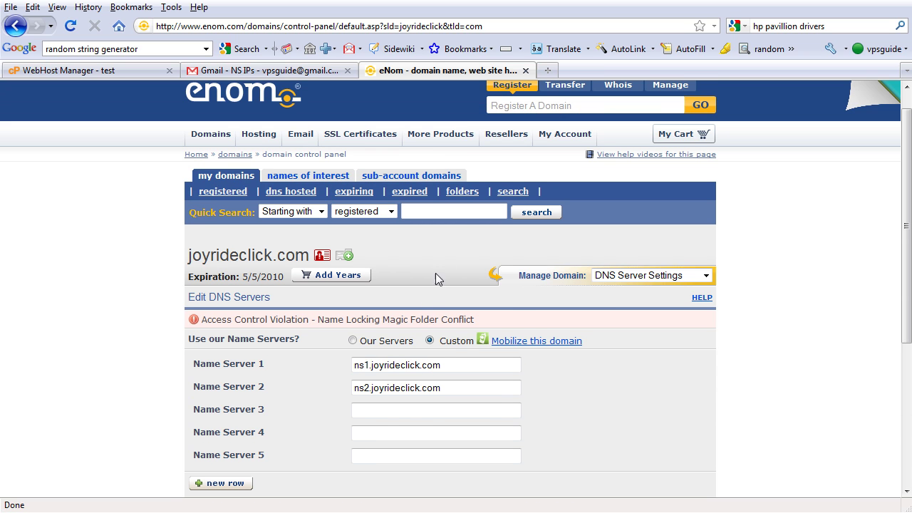
Close the eNom tab, return to WHM's IP Address Usage page, and add a blank tab
left_click(525, 70)
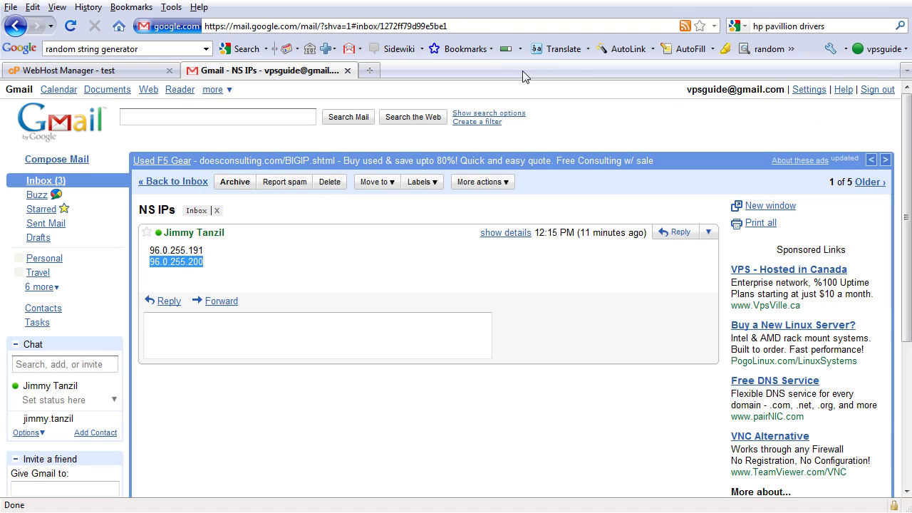
left_click(133, 73)
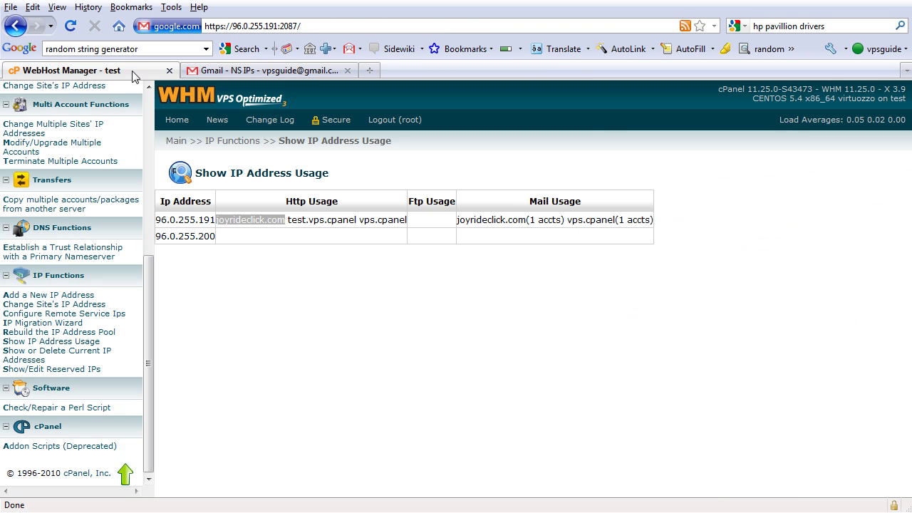
left_click(262, 230)
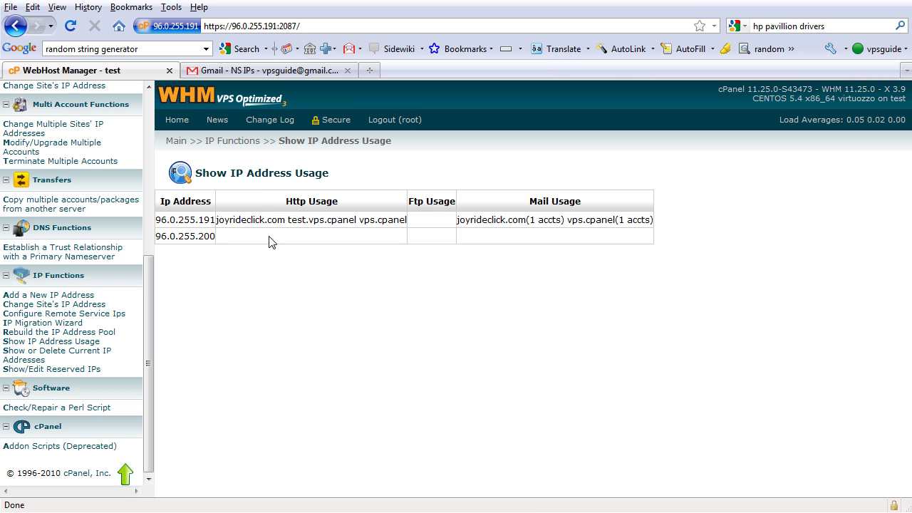
left_click(370, 70)
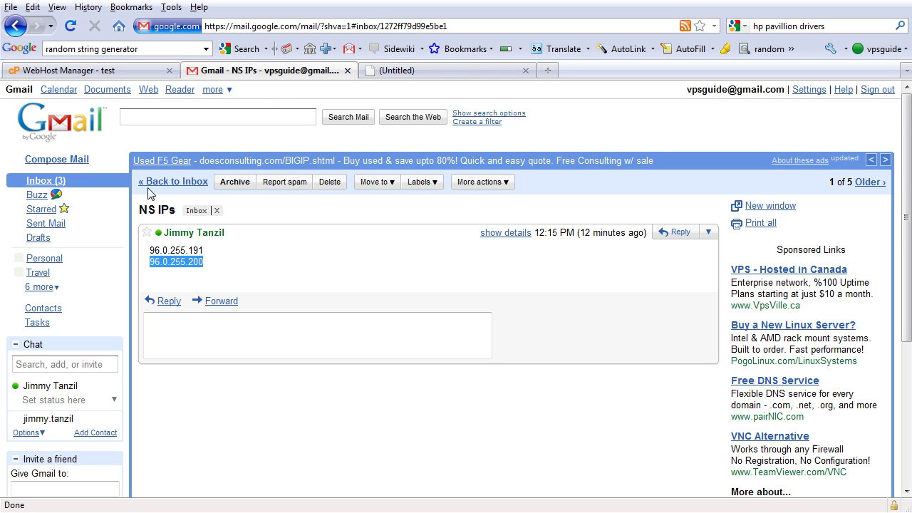
left_click(125, 74)
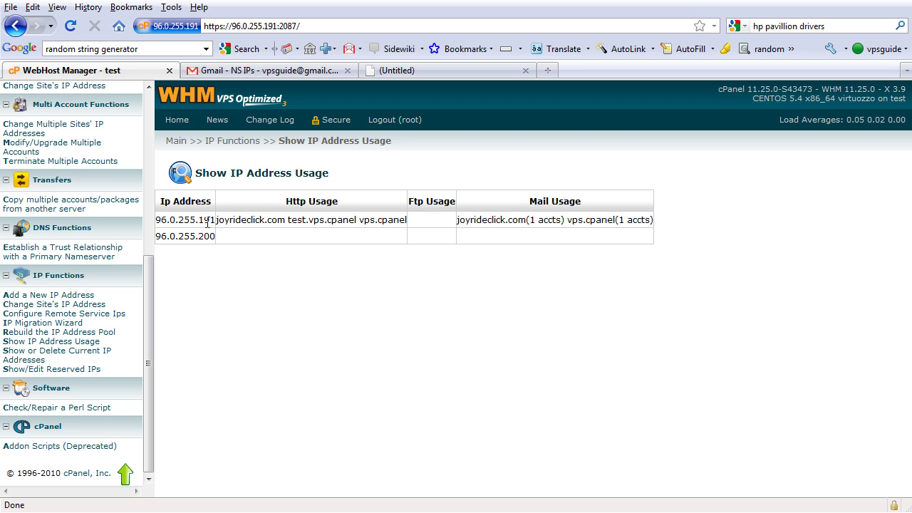
Load the DemoDemo website in the blank tab
left_click(416, 76)
left_click(407, 26)
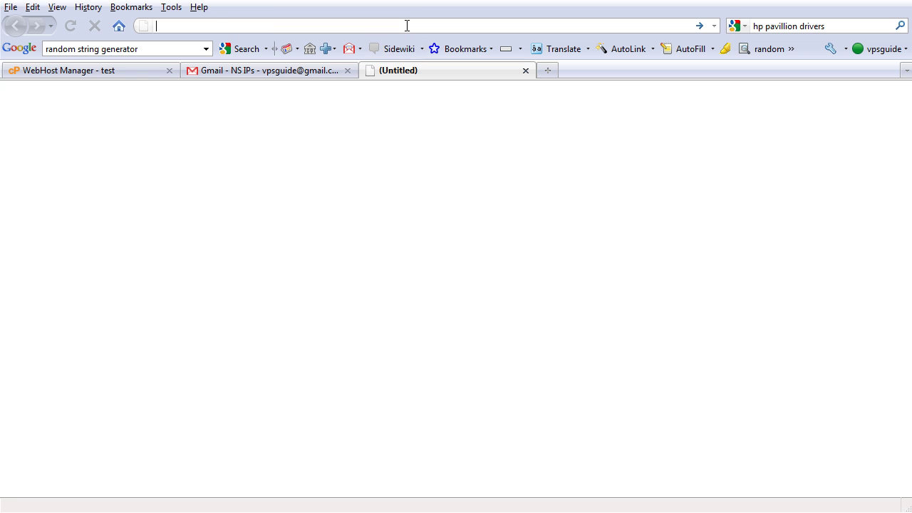
type("demodemo")
key("Return")
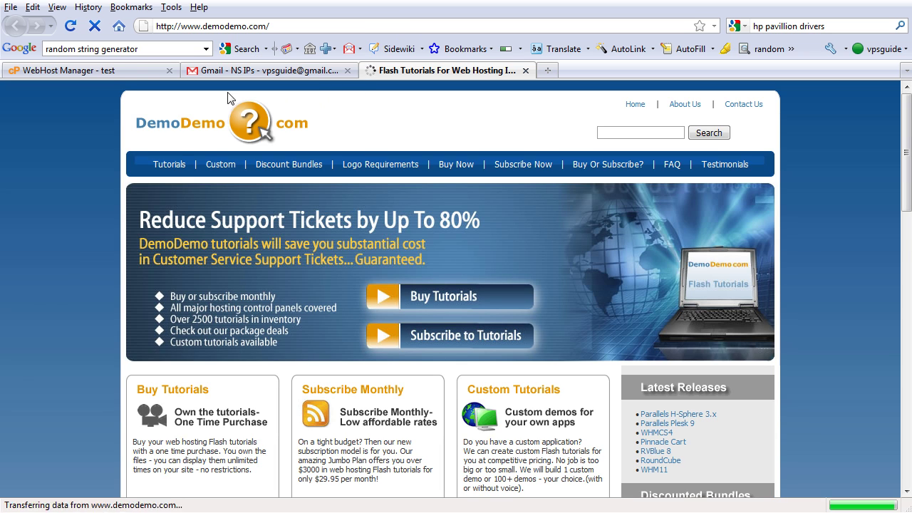
Go to Web Hosting Tutorials, scroll to DNS Demos, and list Creating private nameservers tutorials
left_click(171, 167)
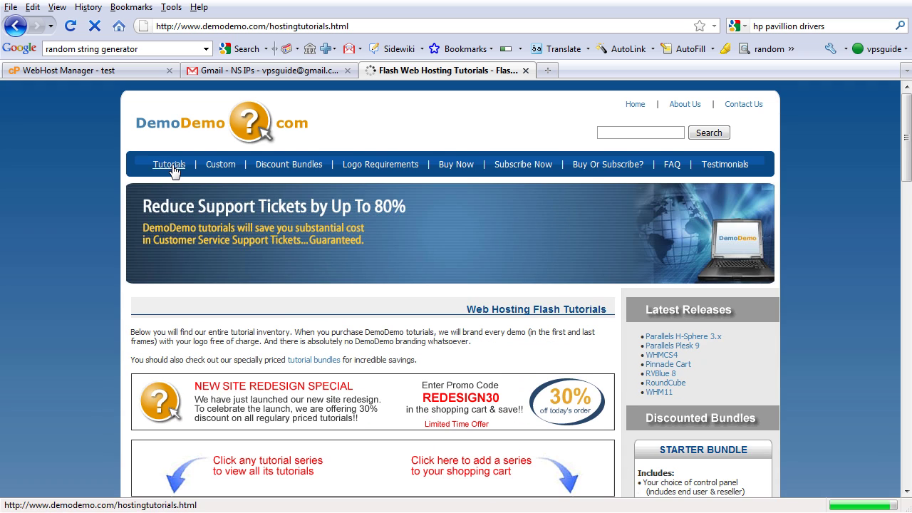
scroll(172, 165, "down", 2)
scroll(172, 165, "down", 3)
scroll(172, 165, "down", 3)
scroll(173, 167, "down", 3)
scroll(174, 171, "down", 3)
scroll(176, 172, "down", 2)
scroll(177, 173, "down", 3)
scroll(177, 173, "down", 4)
scroll(178, 175, "down", 4)
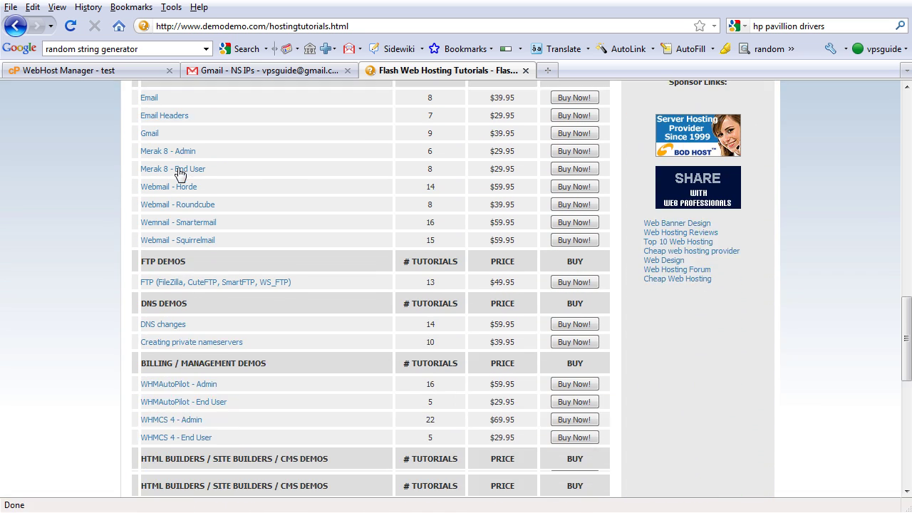
scroll(178, 175, "down", 2)
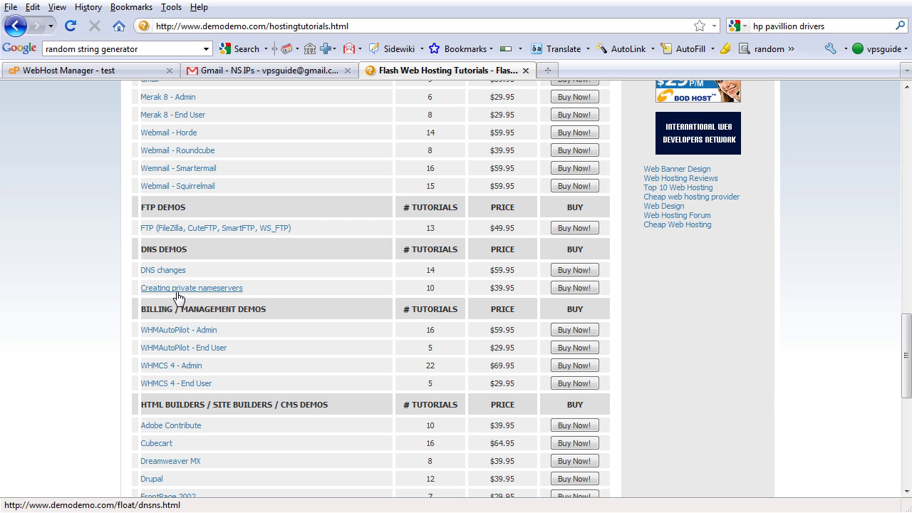
left_click(178, 288)
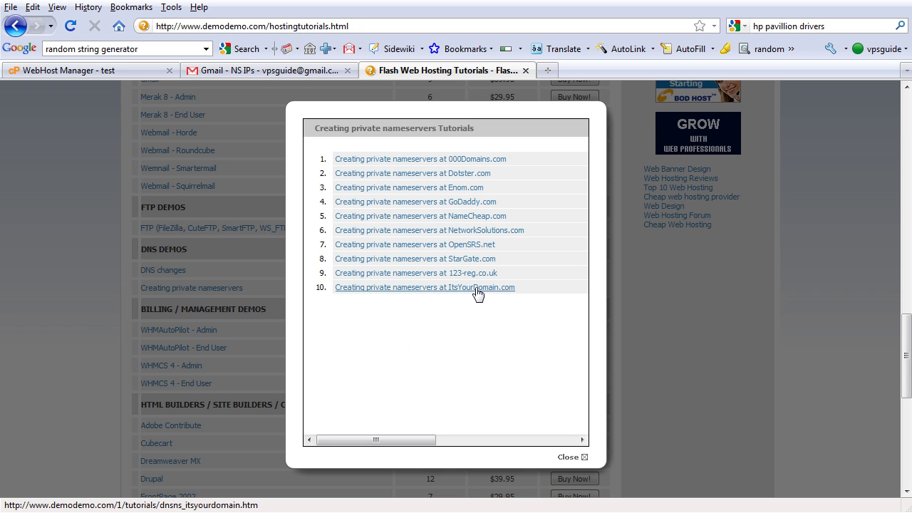
Preview the Enom.com private nameservers video, then close it and the tutorial list
left_click(478, 188)
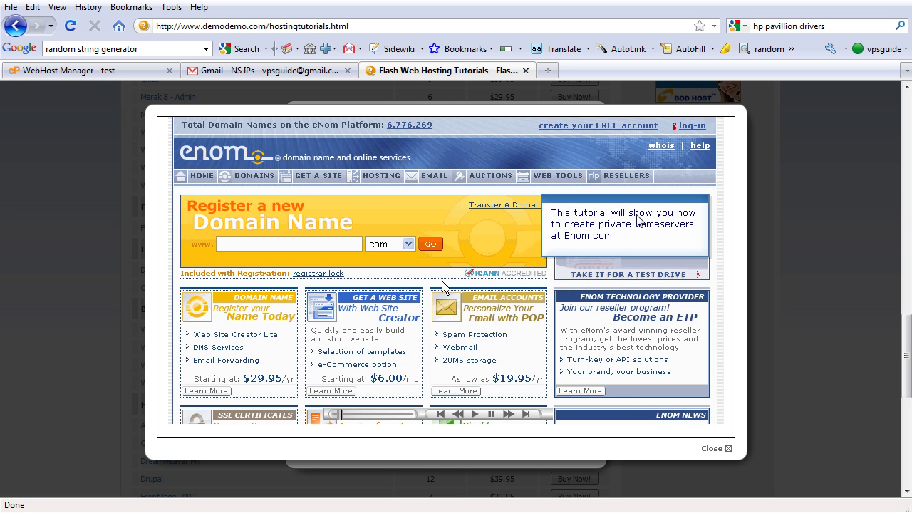
left_click(721, 448)
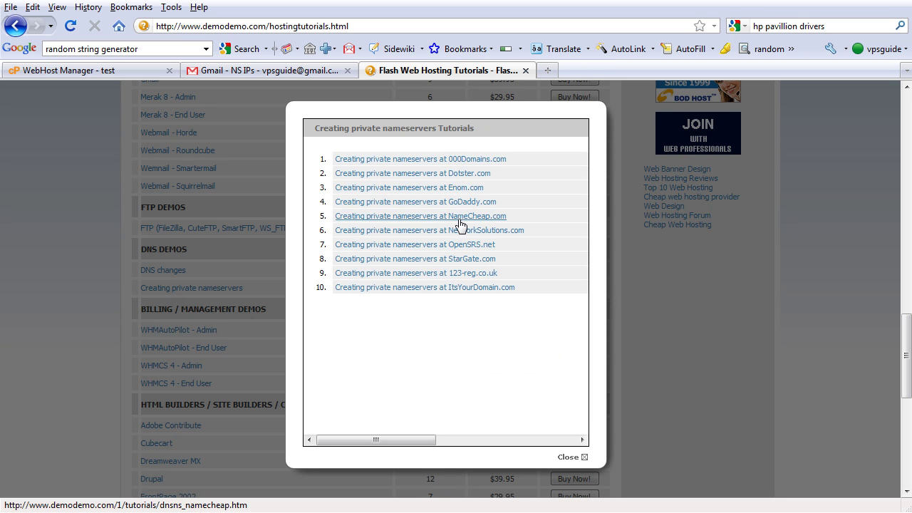
left_click(576, 457)
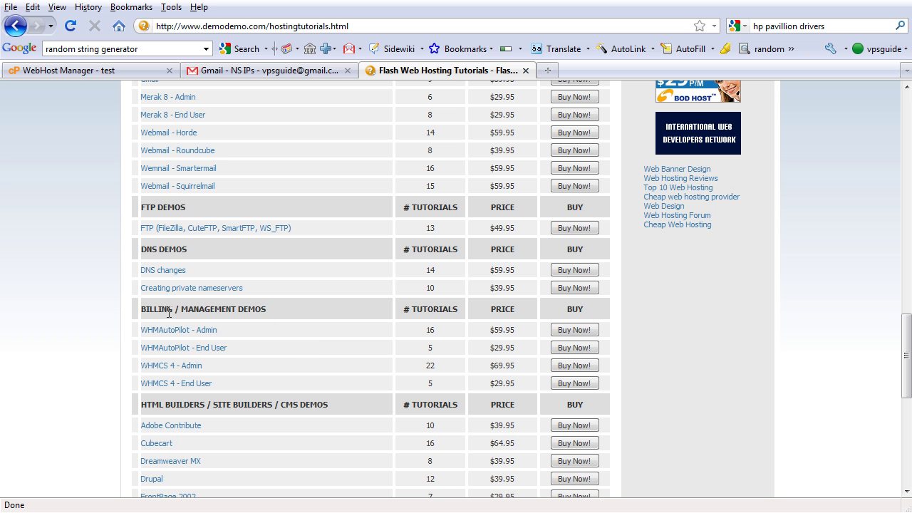
left_click(164, 270)
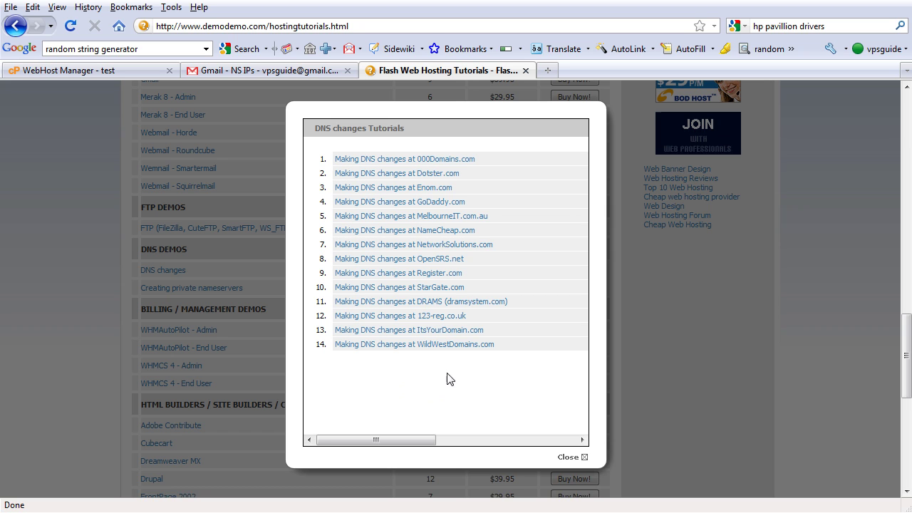
left_click(451, 201)
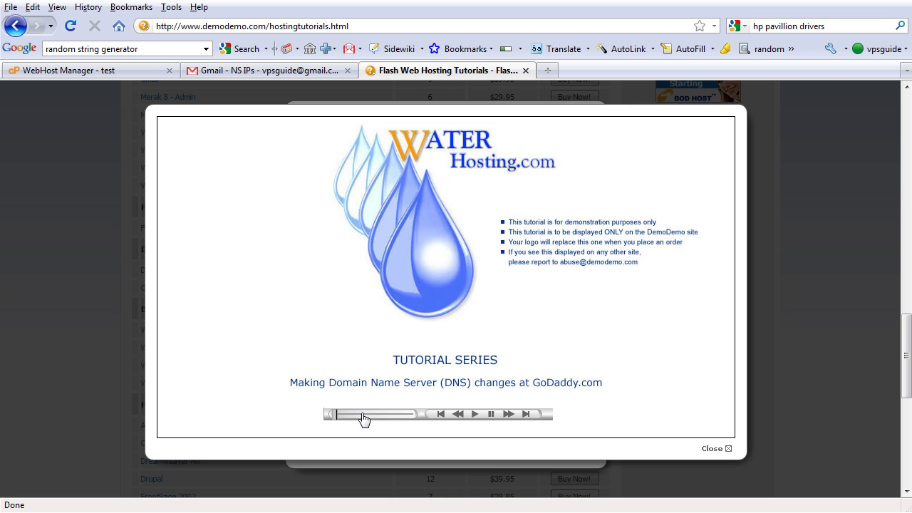
left_click_drag(356, 417, 375, 420)
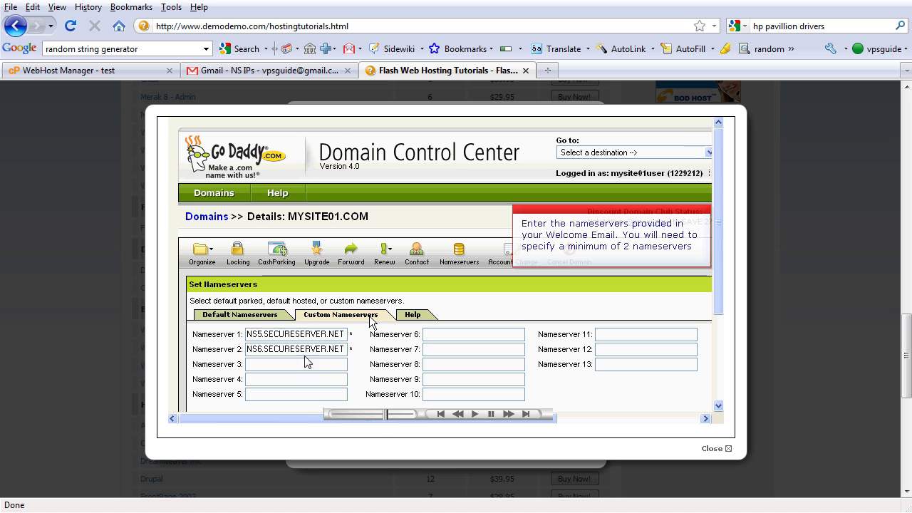
left_click(711, 450)
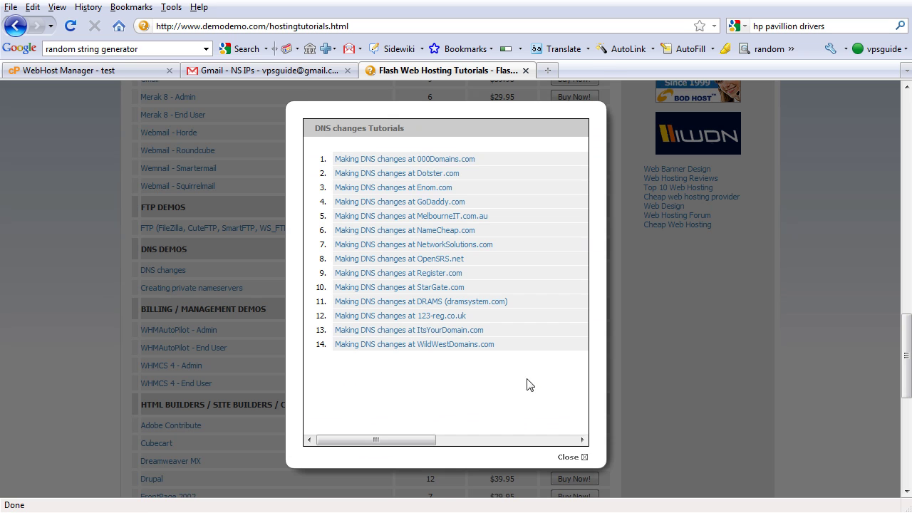
left_click(567, 458)
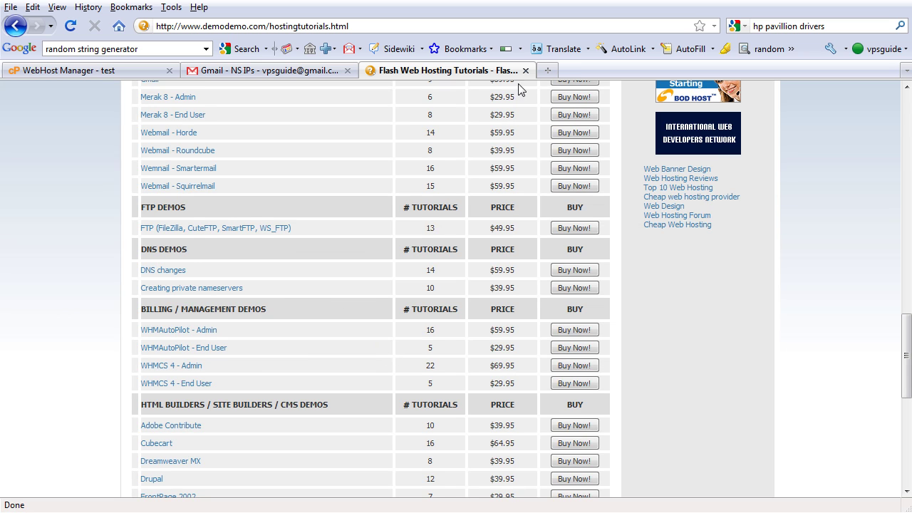
Close the DemoDemo tab, return to WHM, and filter the sidebar menu by 'account'
left_click(525, 70)
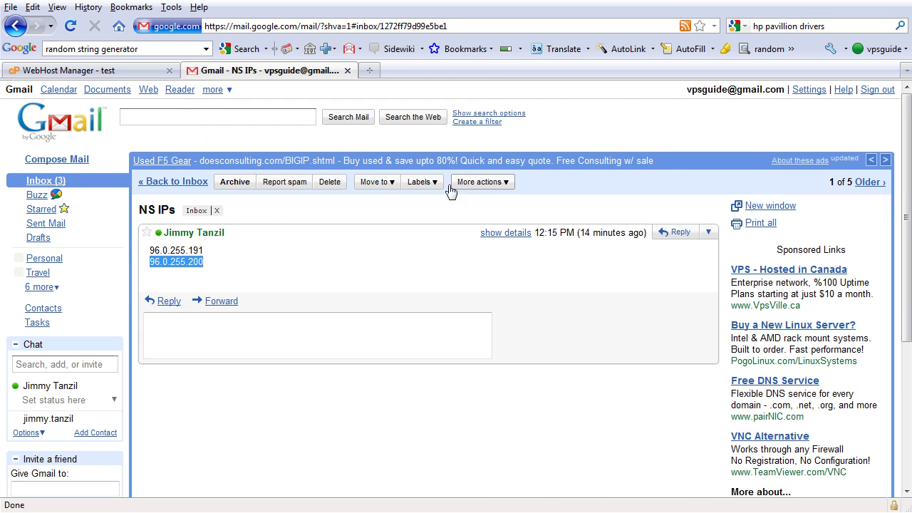
left_click(299, 255)
left_click(130, 71)
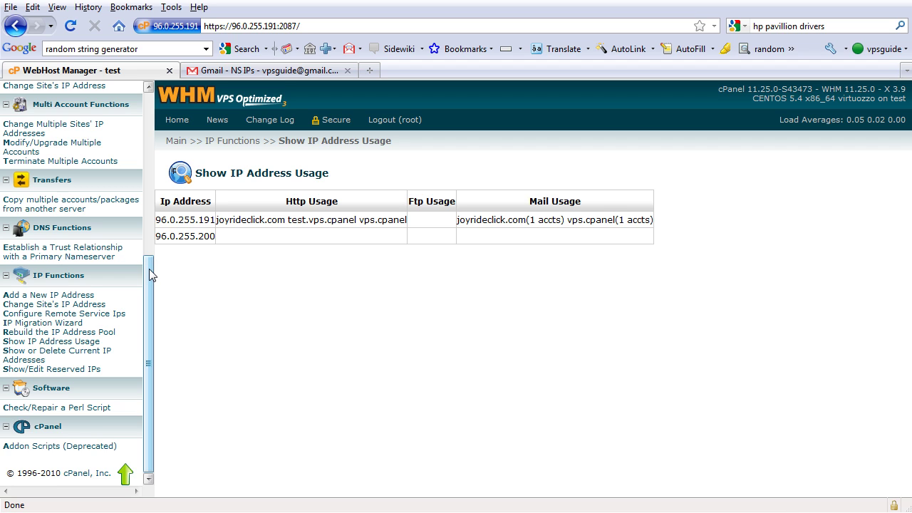
left_click_drag(151, 275, 150, 275)
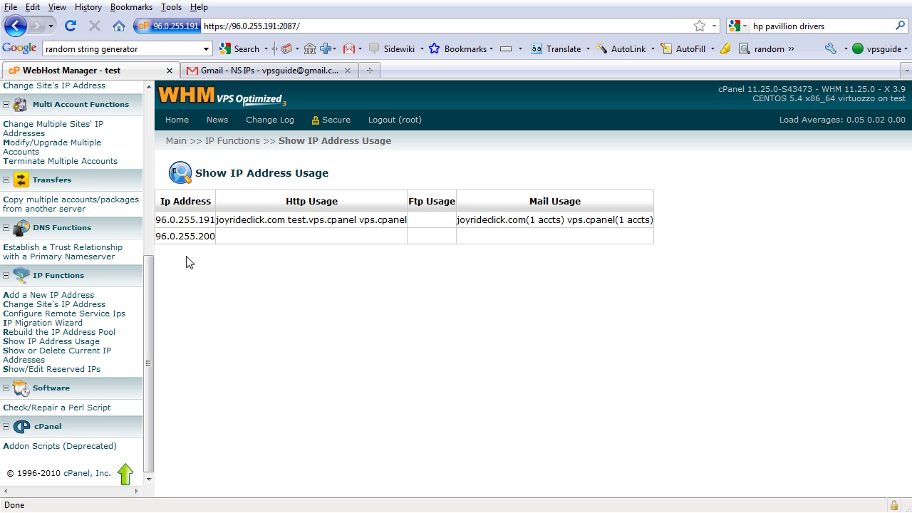
left_click_drag(150, 285, 151, 113)
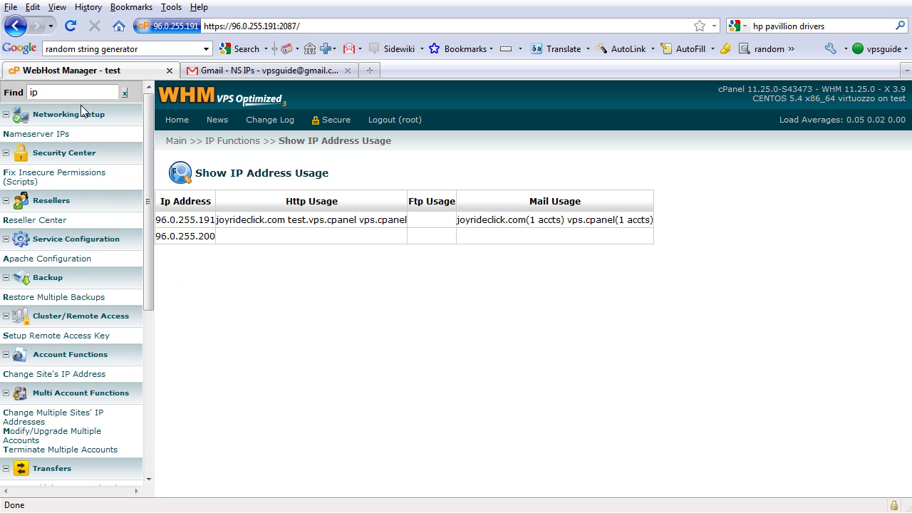
key("BackSpace")
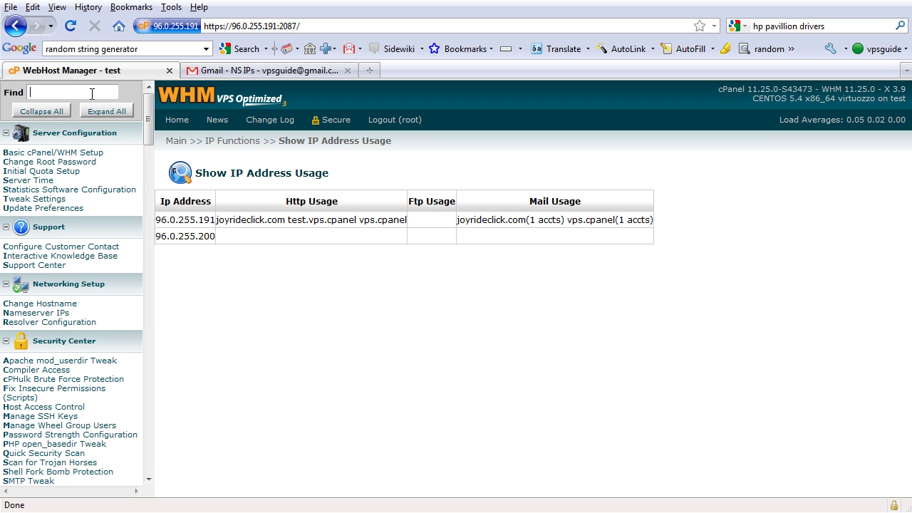
type("account")
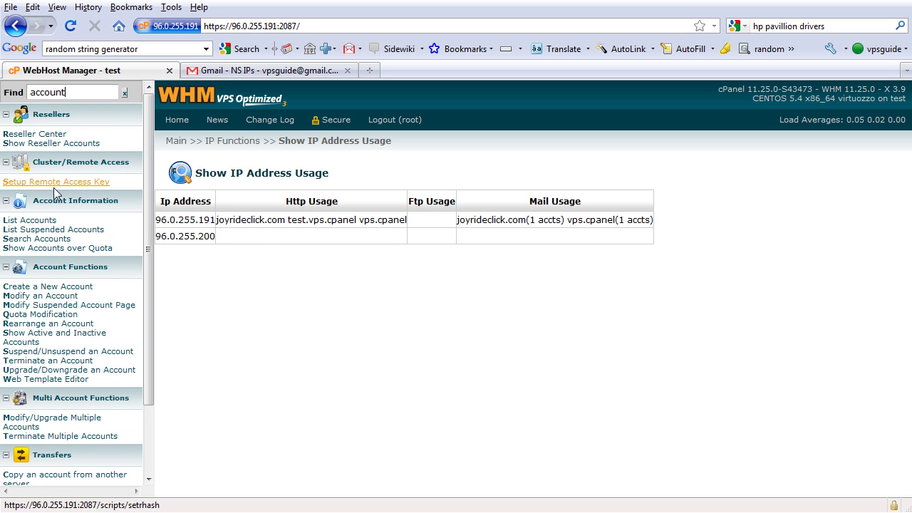
Open List Accounts to review joyrideclick.com and vps.cpanel, both on 96.0.255.191
left_click(46, 222)
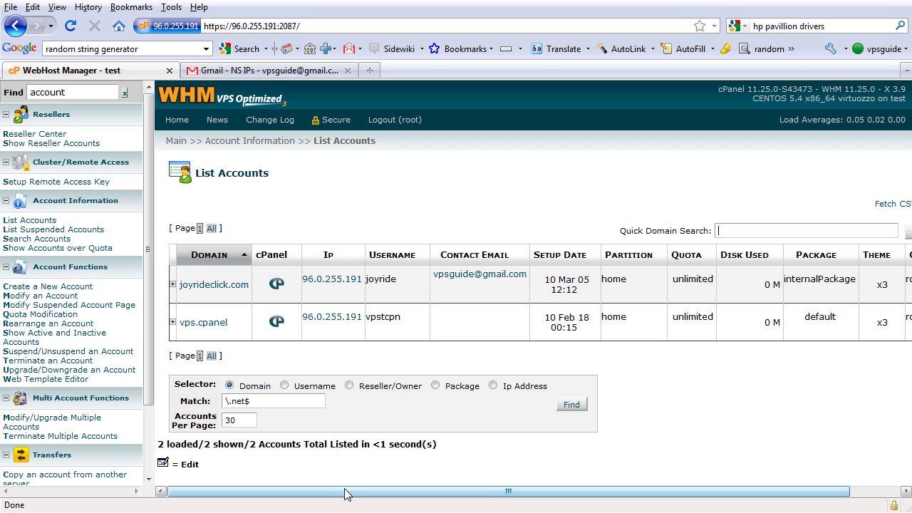
left_click_drag(344, 497, 343, 499)
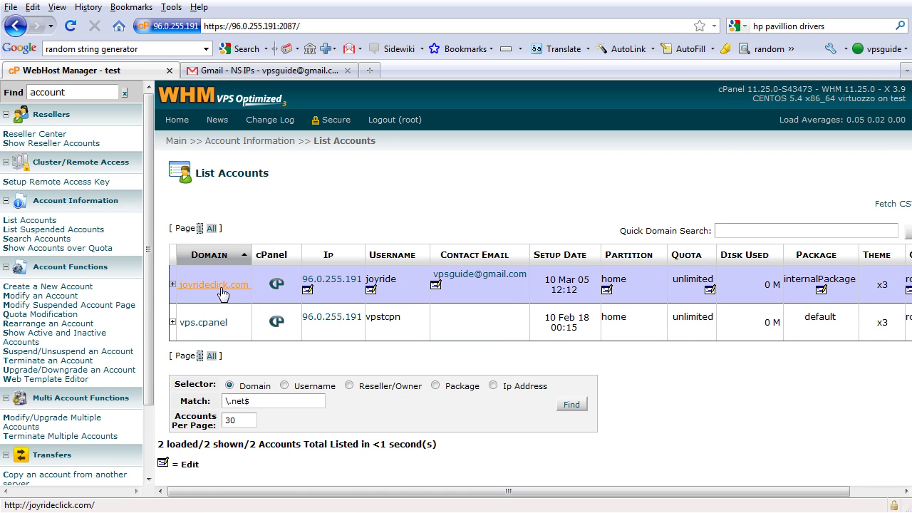